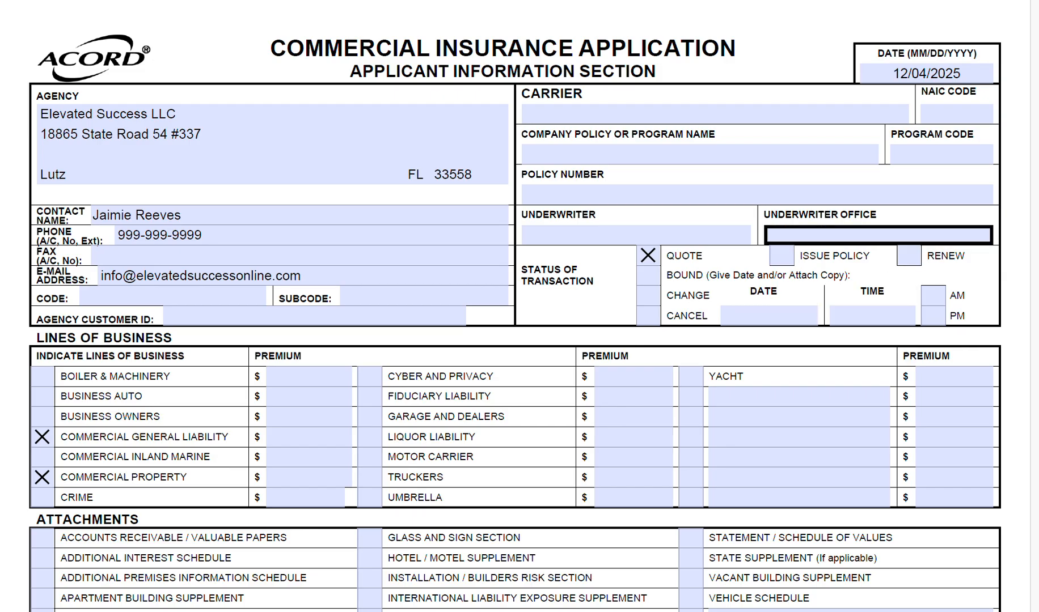
Step: Review the first page of the commercial insurance application, from lines of business and attachments to policy dates and applicant information
scroll(514, 306, down, 5)
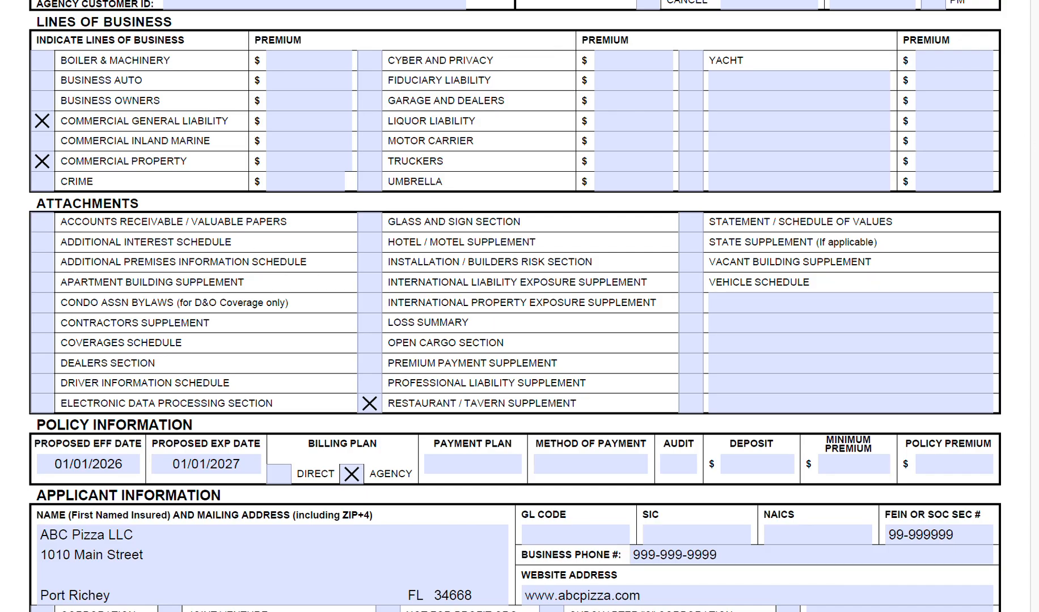
scroll(514, 306, down, 3)
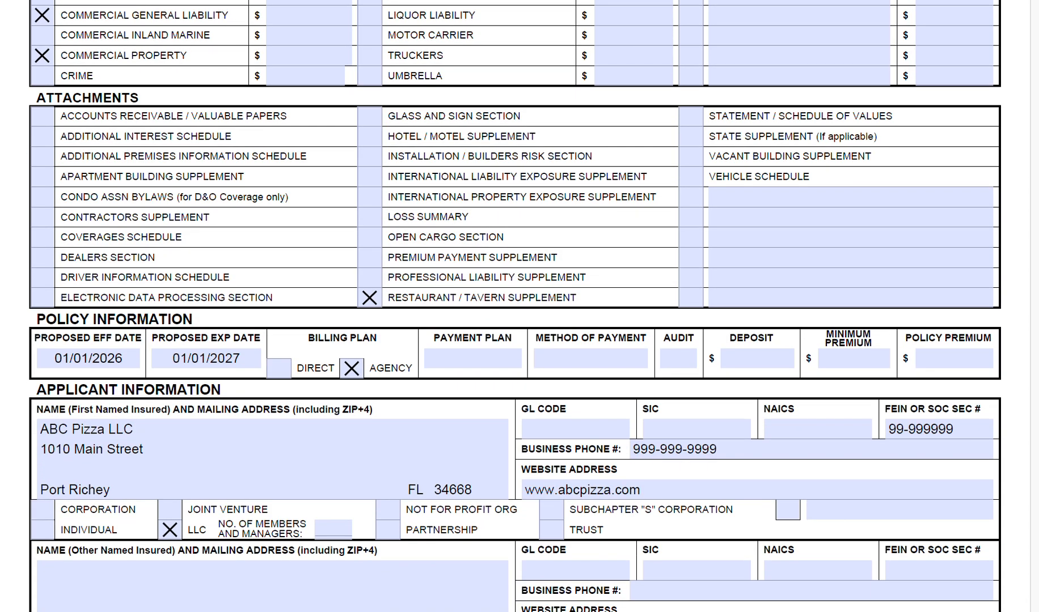
scroll(514, 306, down, 1)
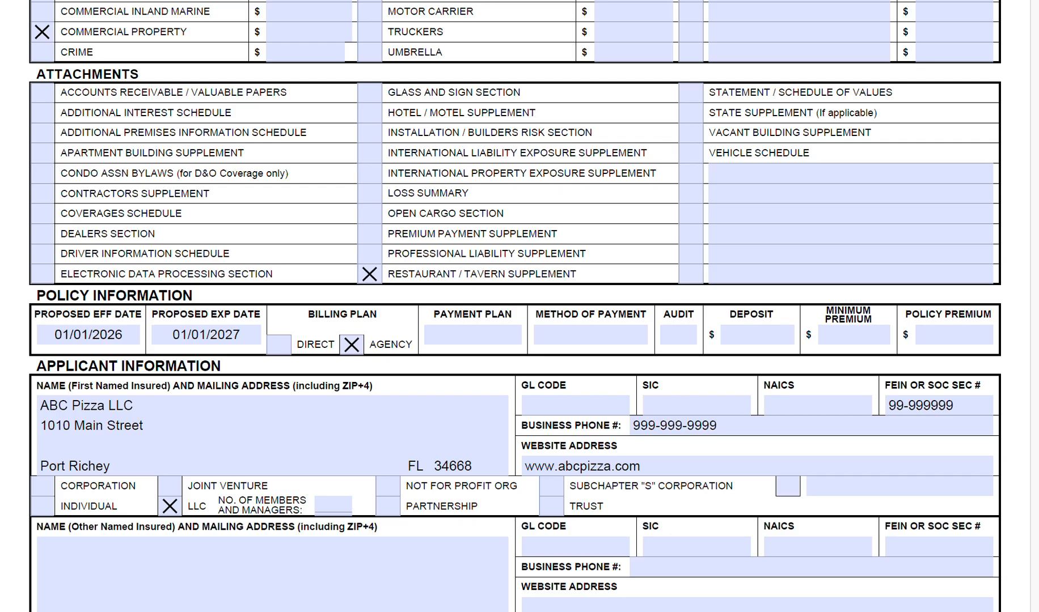
scroll(514, 306, down, 4)
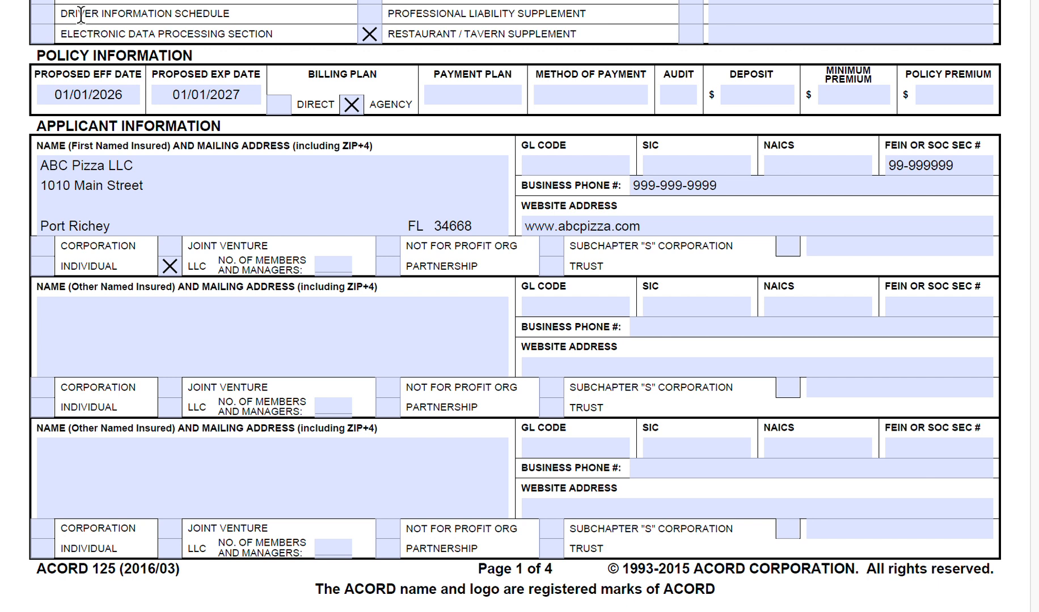
click(49, 105)
click(207, 93)
scroll(513, 306, down, 1)
scroll(513, 306, down, 5)
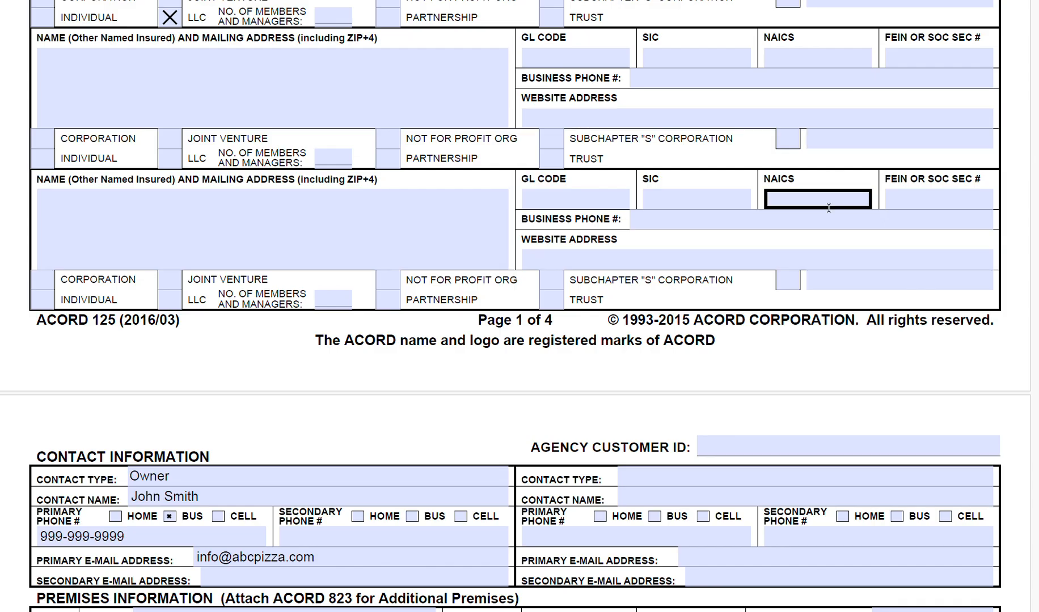
Step: Review the contact information and the first location's entries in the premises information section on page 2
scroll(514, 306, down, 1)
scroll(514, 306, down, 7)
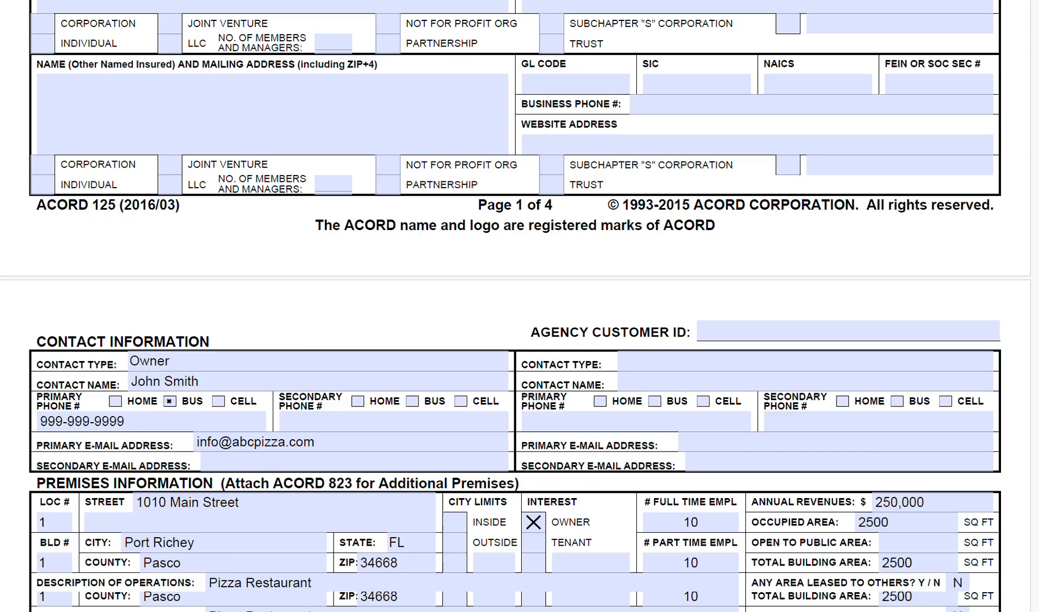
scroll(967, 212, down, 1)
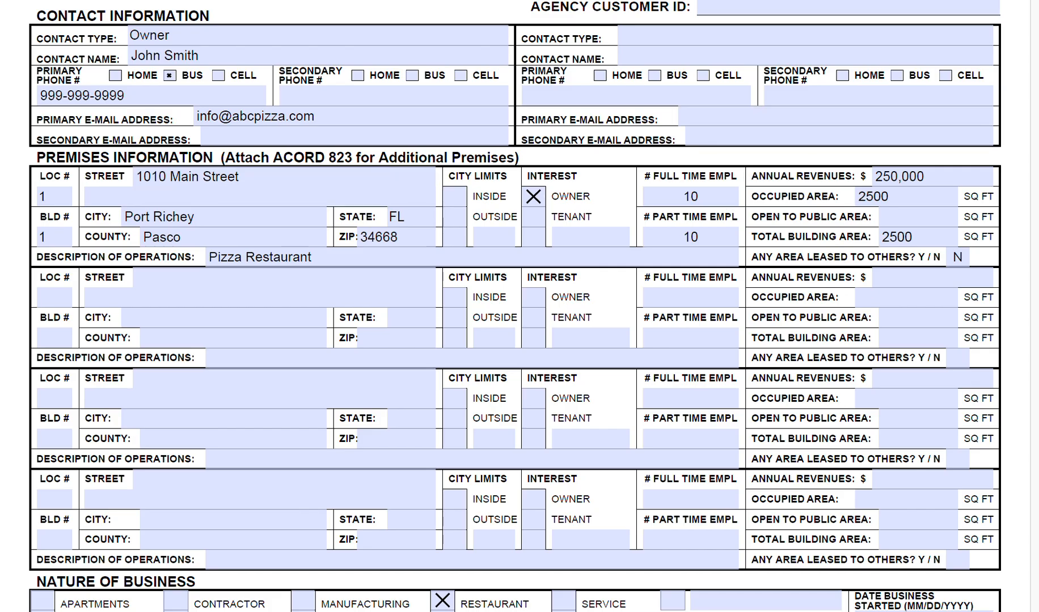
scroll(514, 306, down, 3)
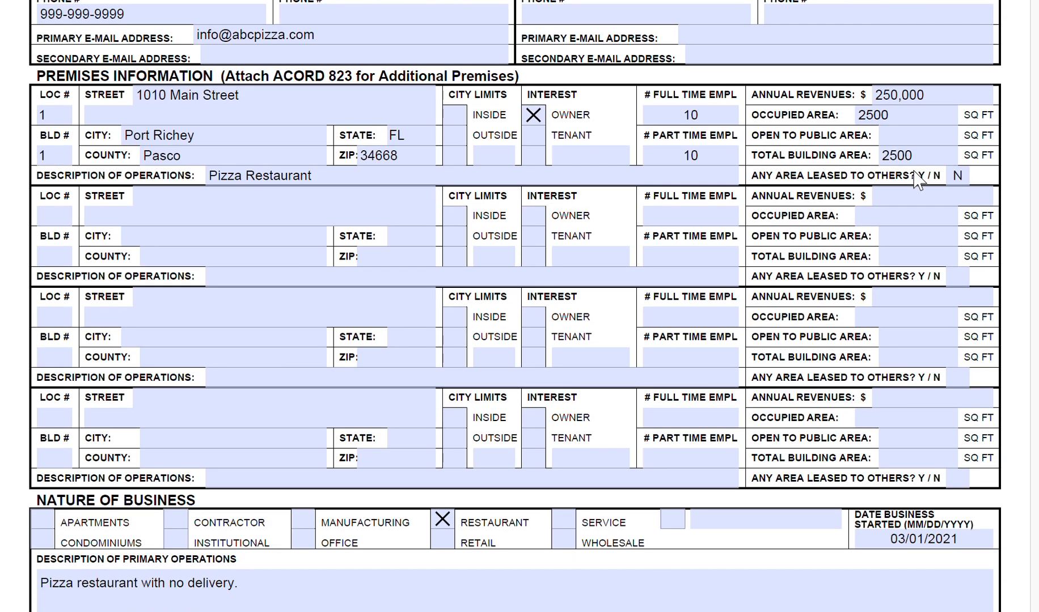
click(137, 109)
click(54, 155)
text(1)
Step: Review the nature of business section, including the start date and primary operations description, and the additional interest section
scroll(515, 307, down, 10)
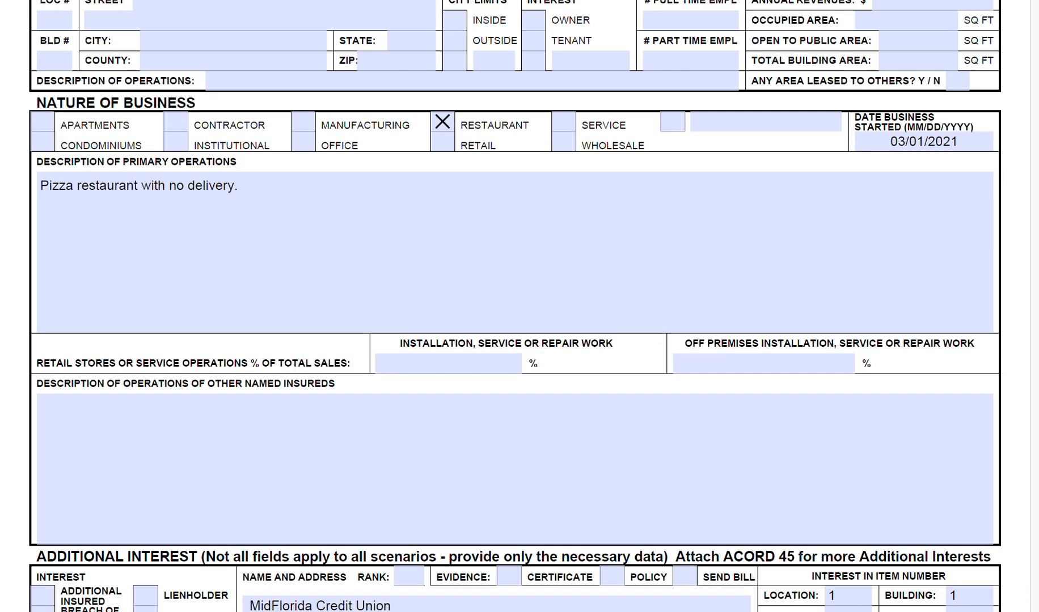
scroll(514, 306, down, 2)
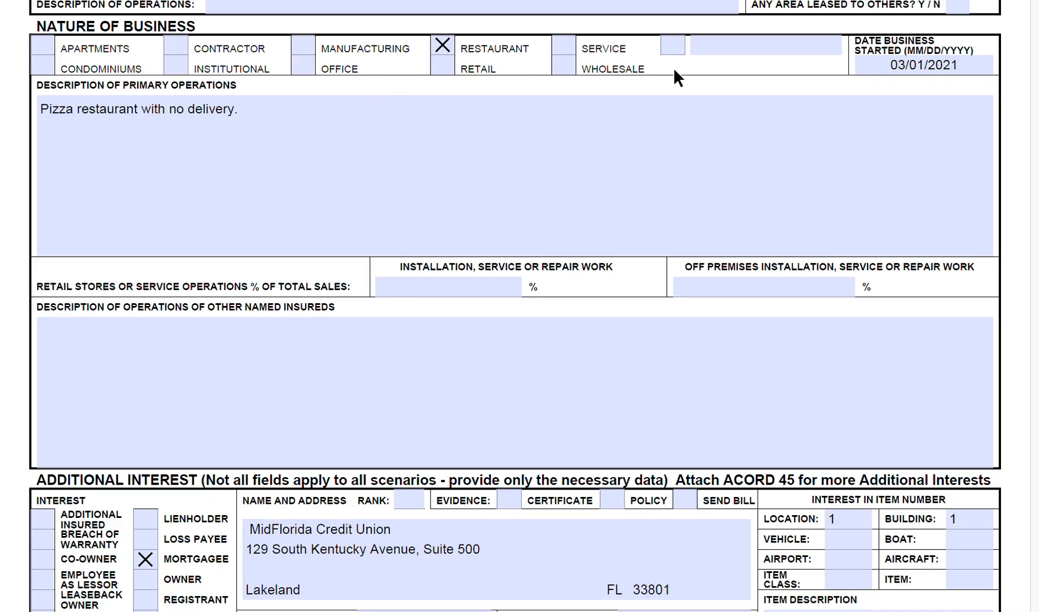
mouse_move(871, 74)
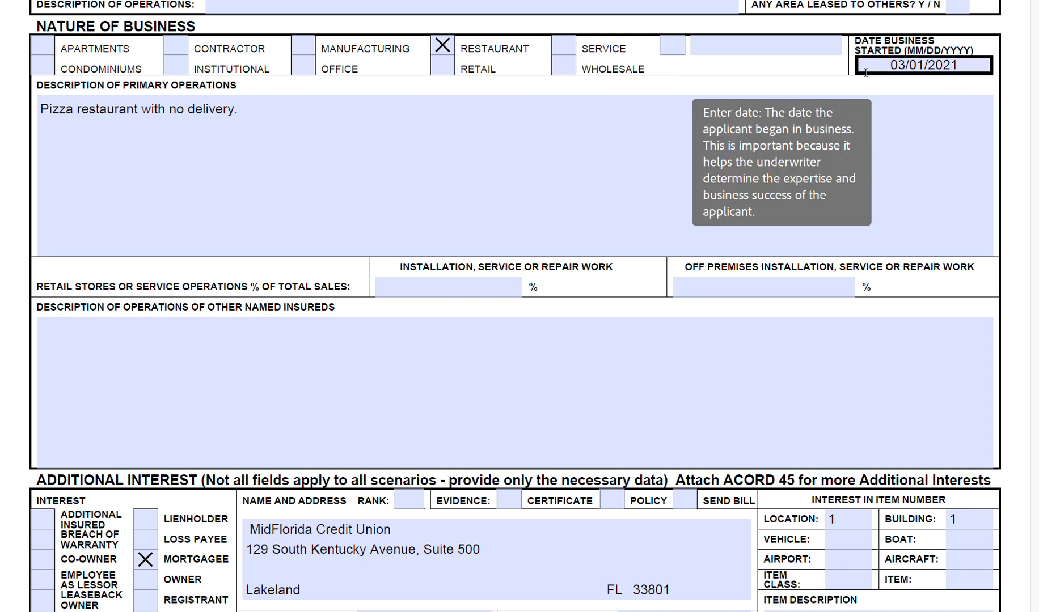
click(402, 155)
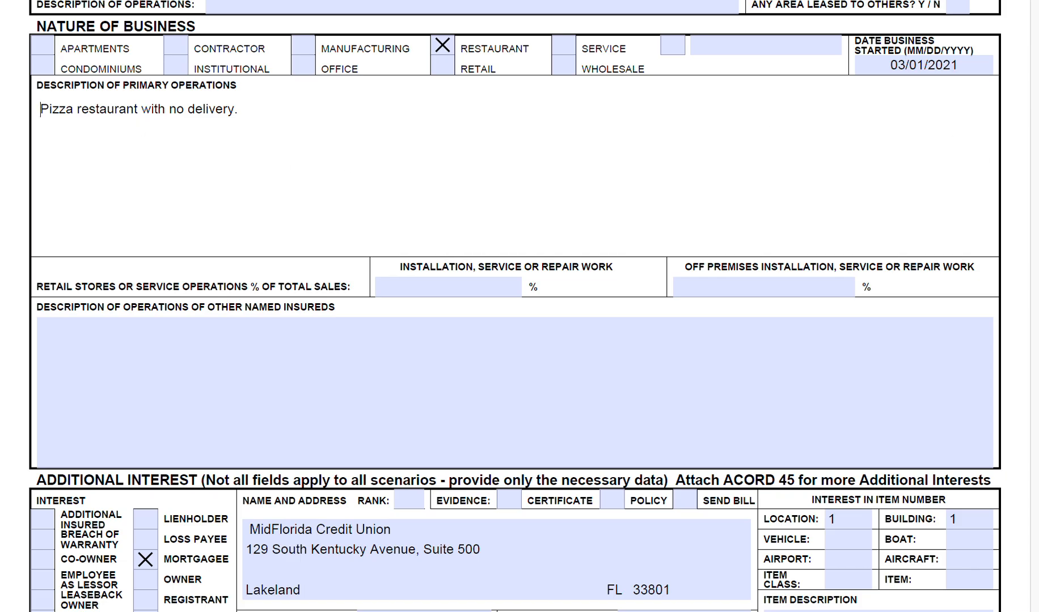
scroll(515, 306, down, 4)
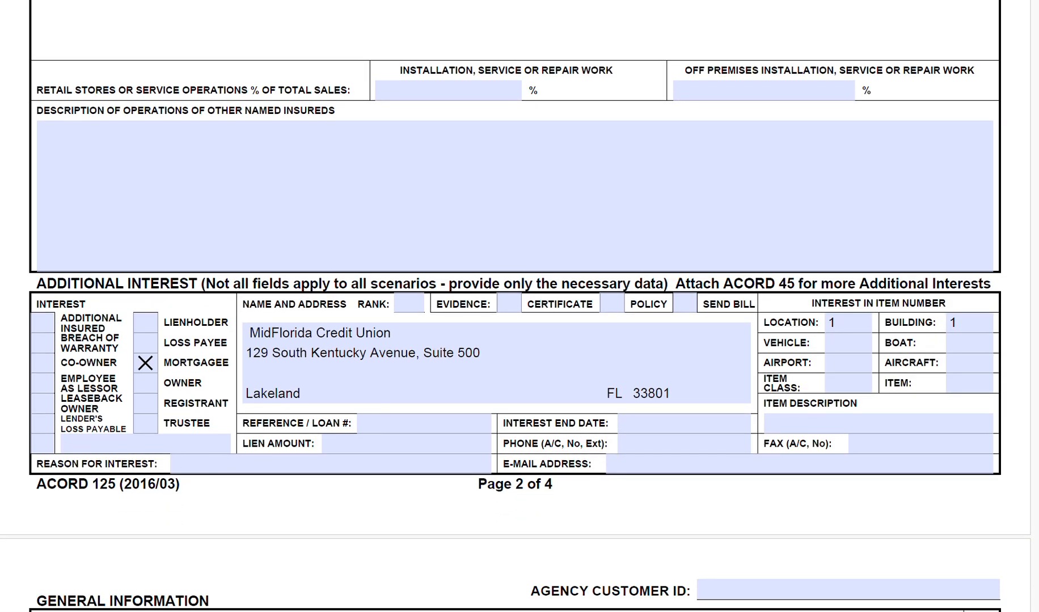
scroll(515, 306, down, 5)
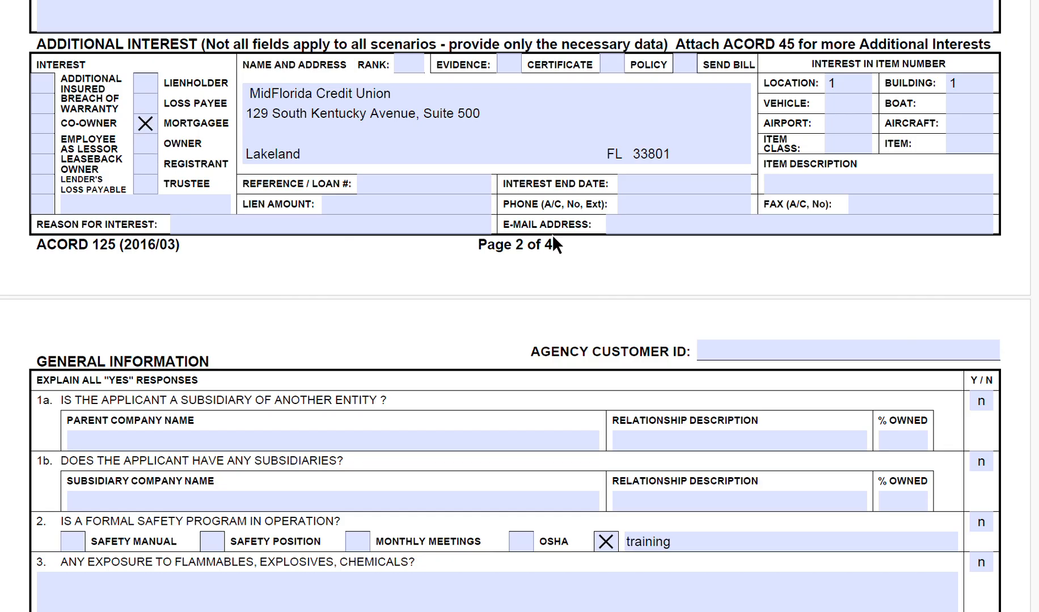
Step: Examine general information questions 1a to 5, covering subsidiaries, safety program, flammables exposure, other insurance and declined or cancelled coverage
scroll(516, 307, down, 5)
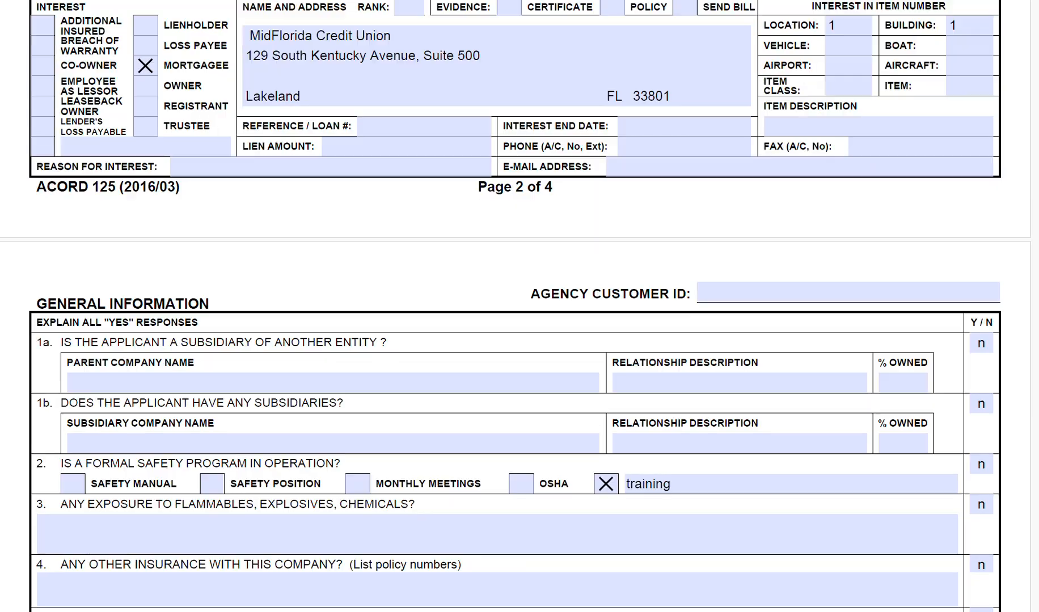
scroll(516, 307, down, 1)
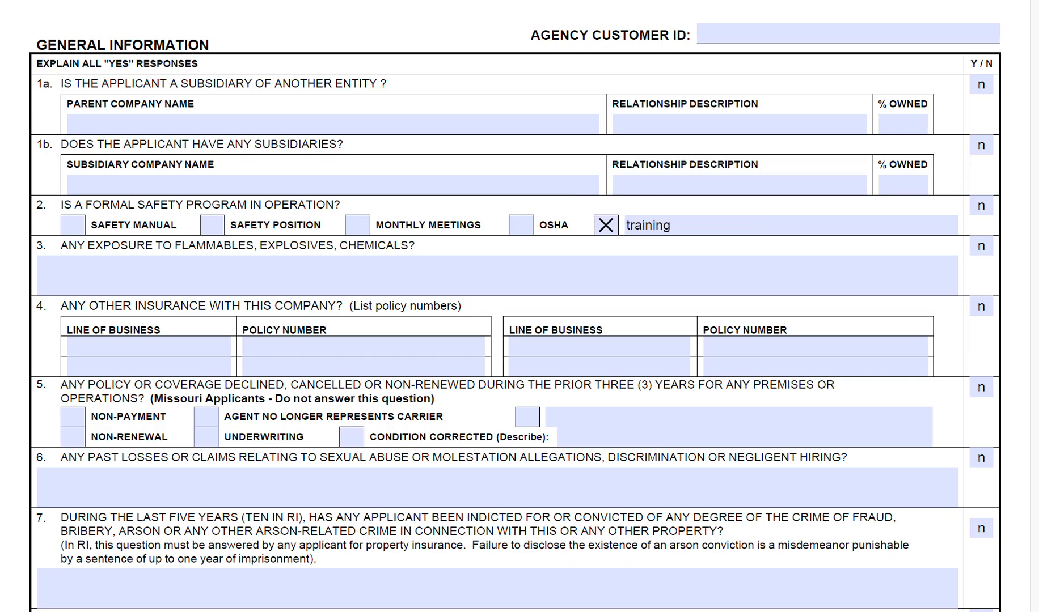
scroll(515, 311, down, 3)
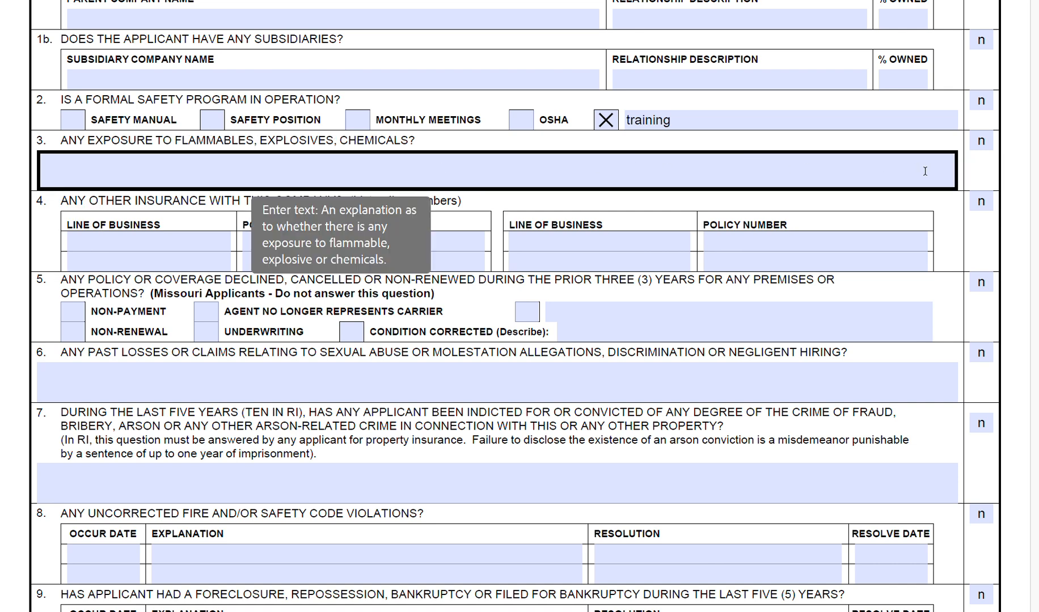
click(984, 141)
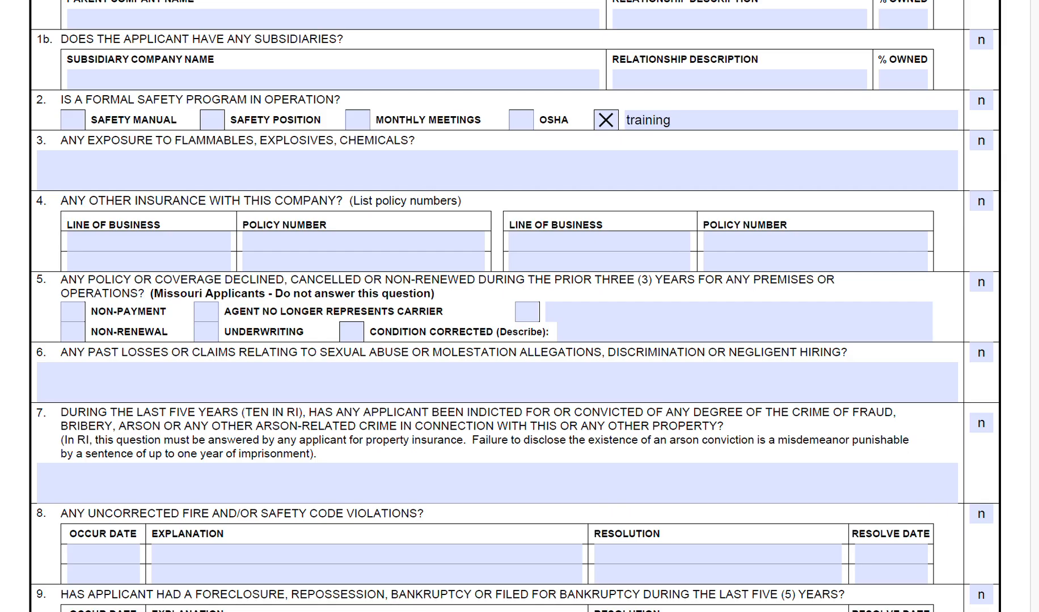
scroll(1013, 359, down, 2)
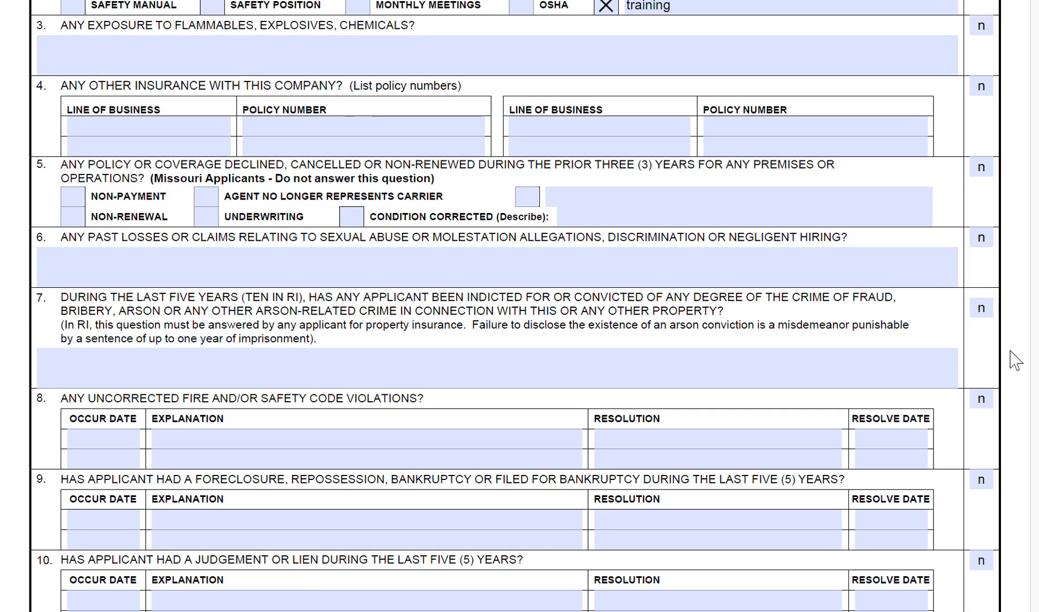
click(321, 131)
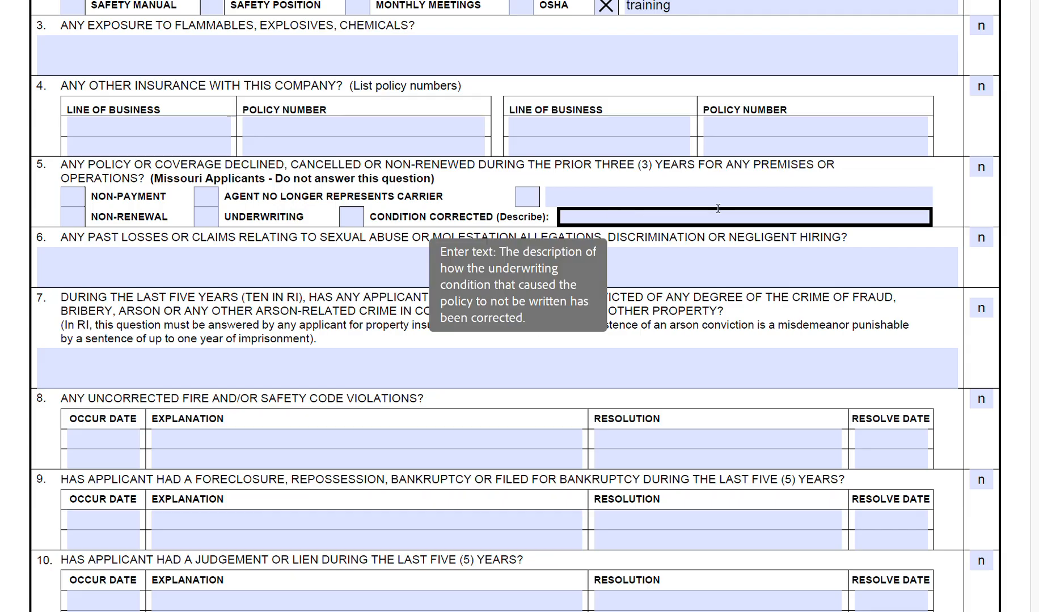
scroll(514, 306, down, 3)
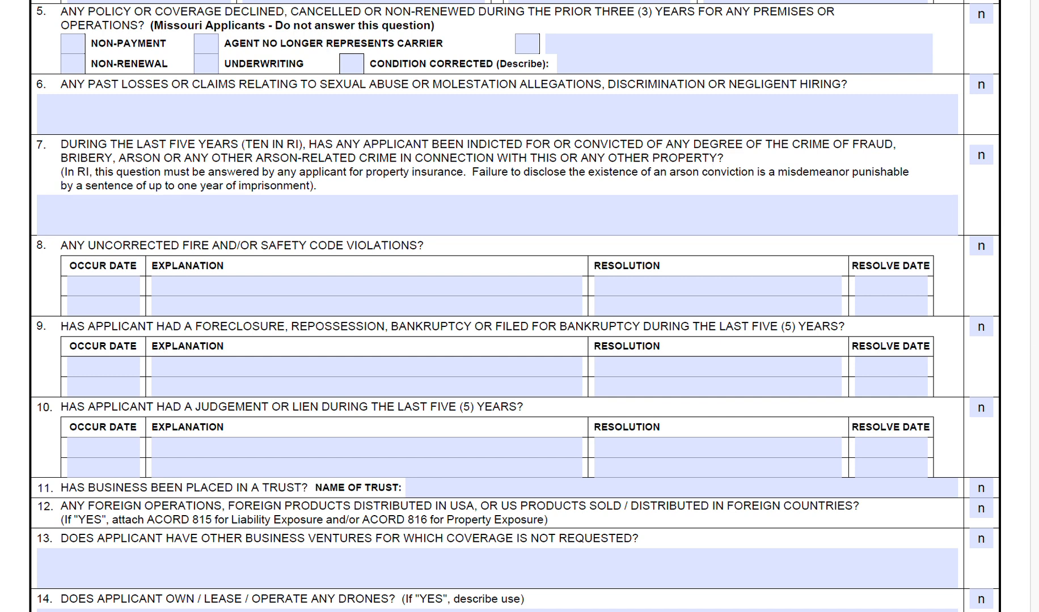
Step: Examine general information questions 6 to 8 and their explanation fields, including the date and resolution columns for safety code violations
click(77, 107)
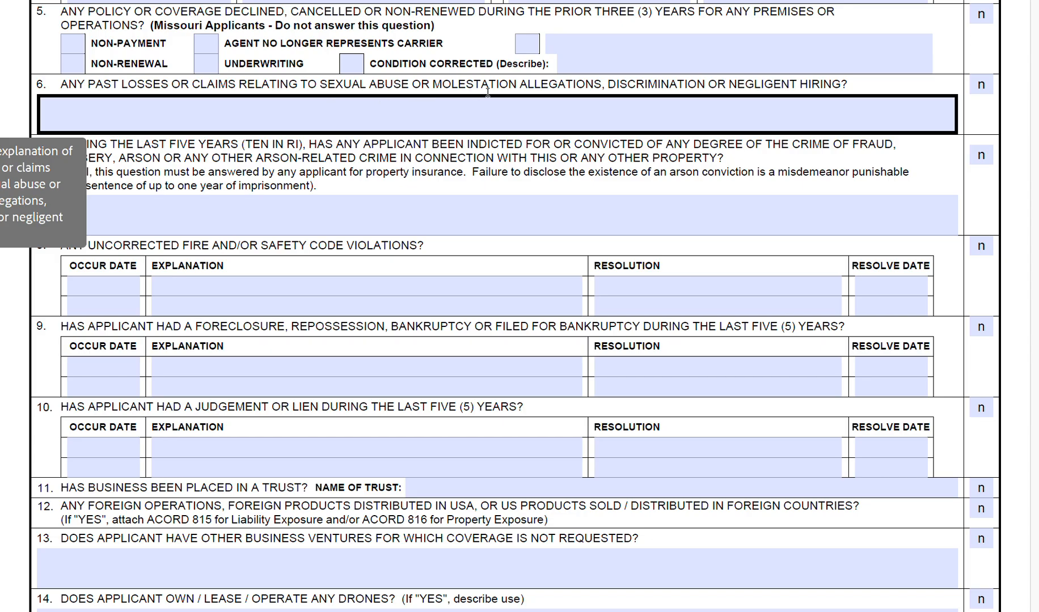
click(980, 122)
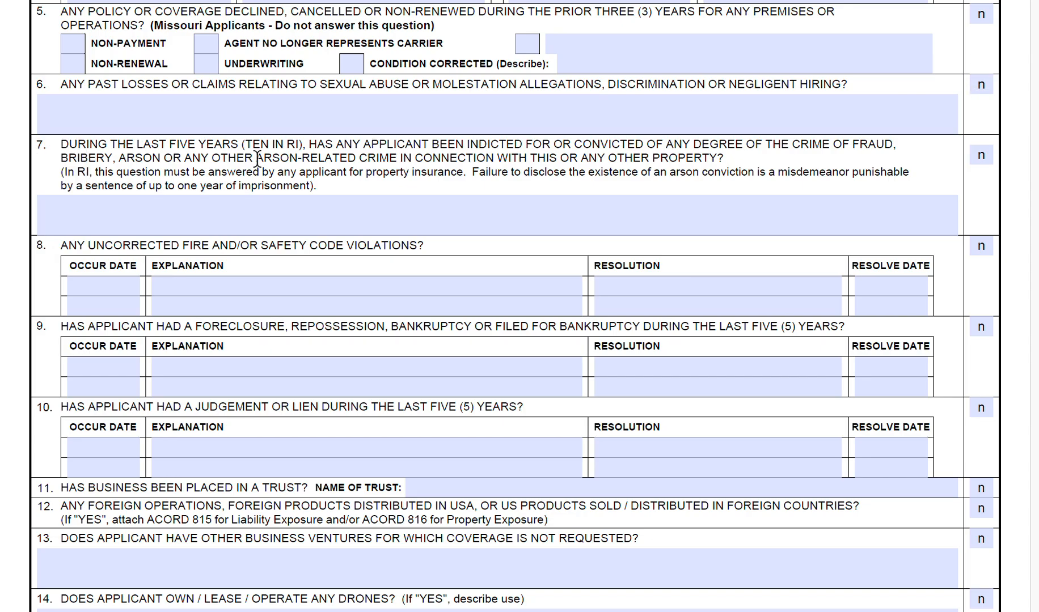
click(163, 114)
click(193, 196)
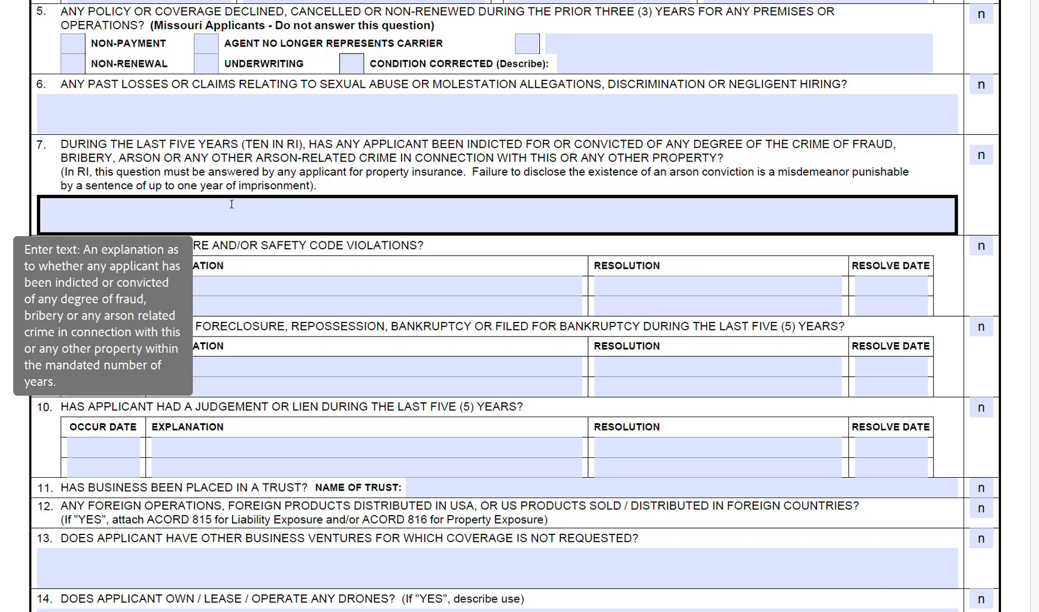
click(722, 161)
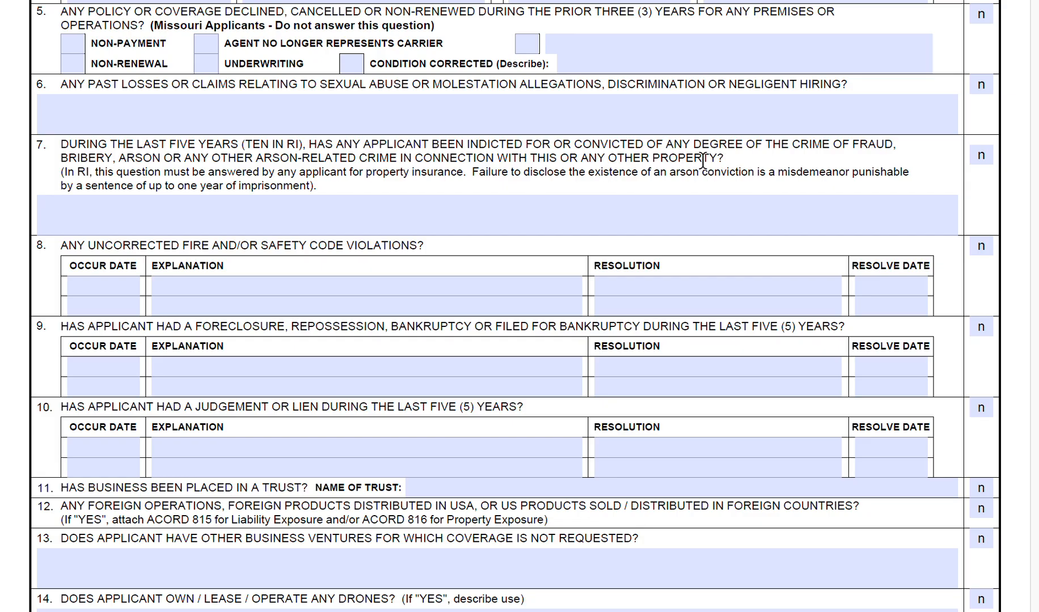
click(248, 209)
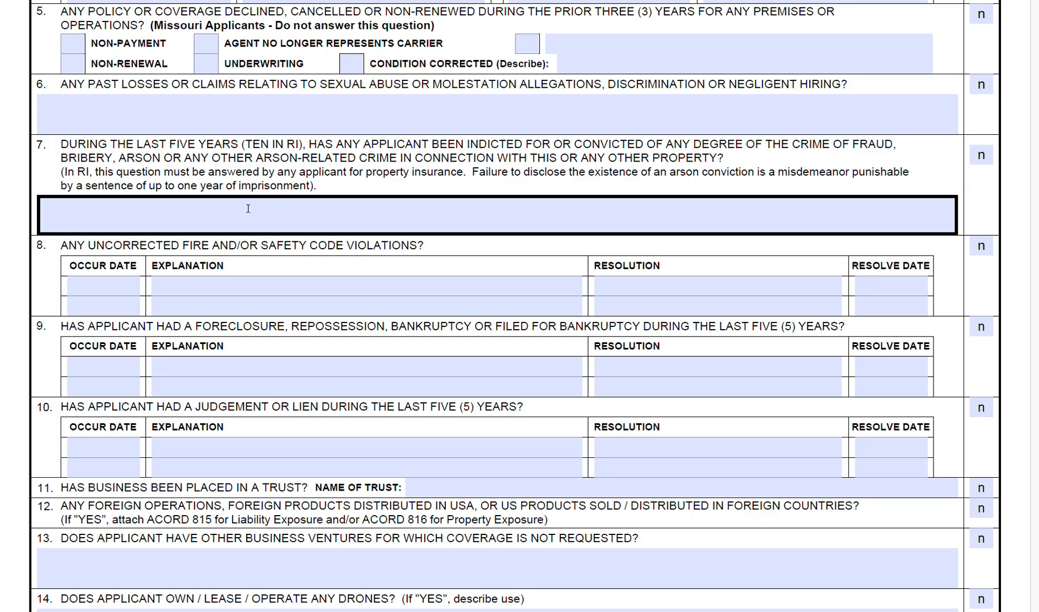
click(195, 248)
click(131, 300)
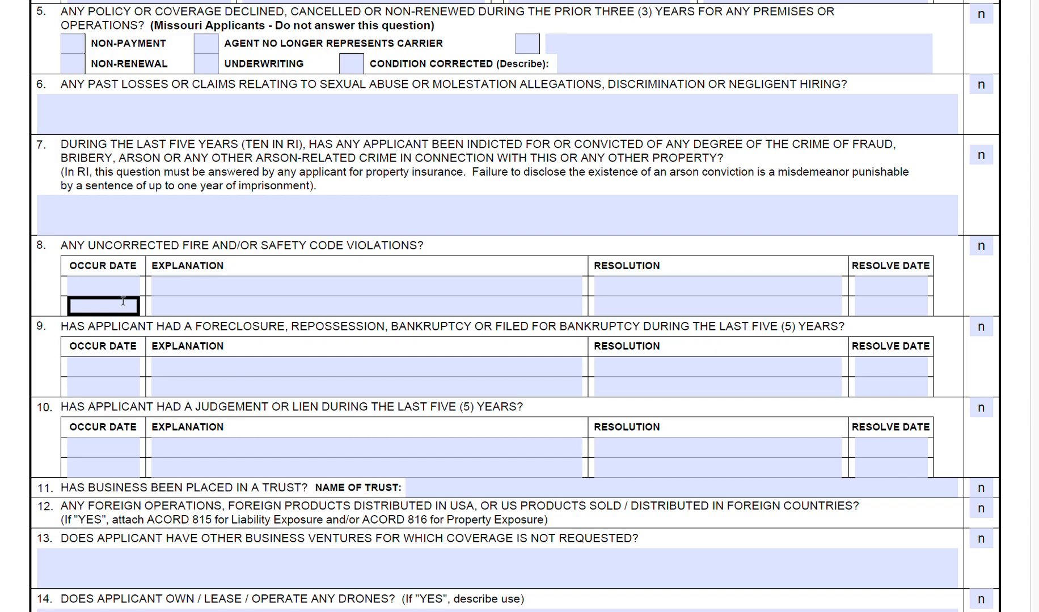
click(171, 305)
click(188, 271)
click(95, 282)
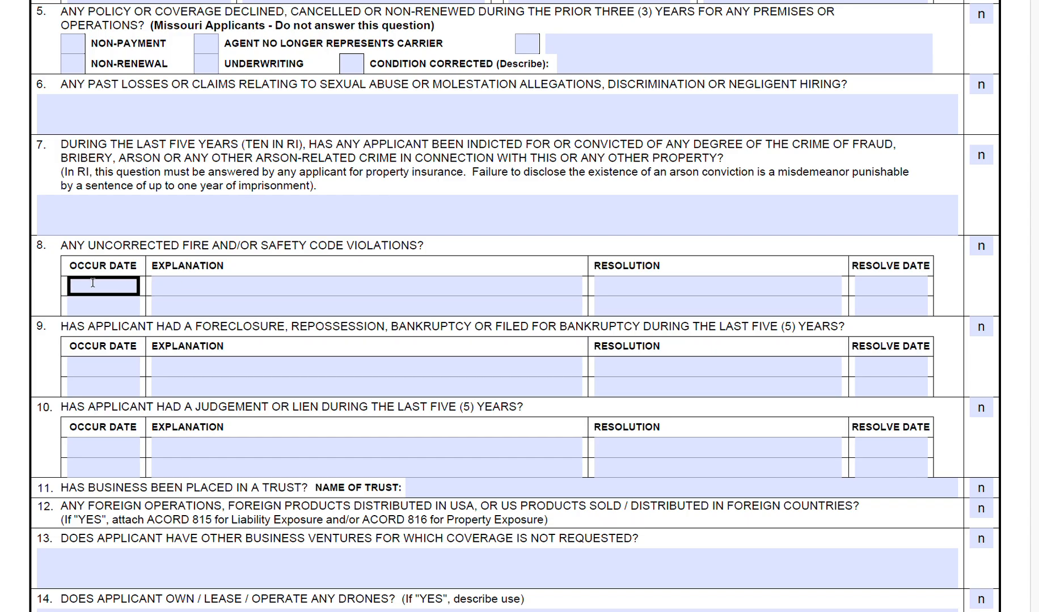
click(205, 281)
click(624, 280)
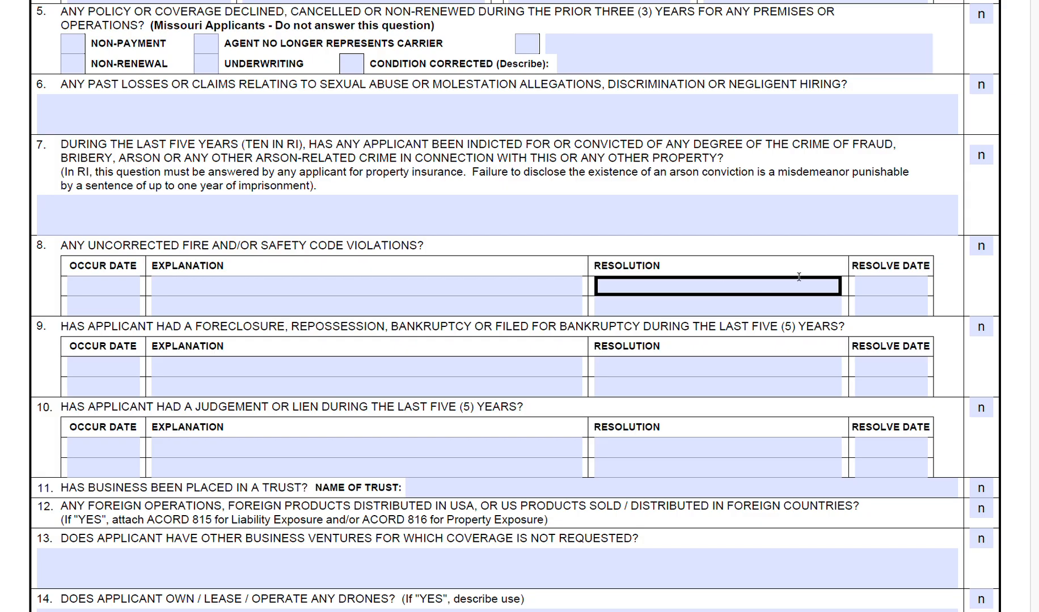
click(921, 278)
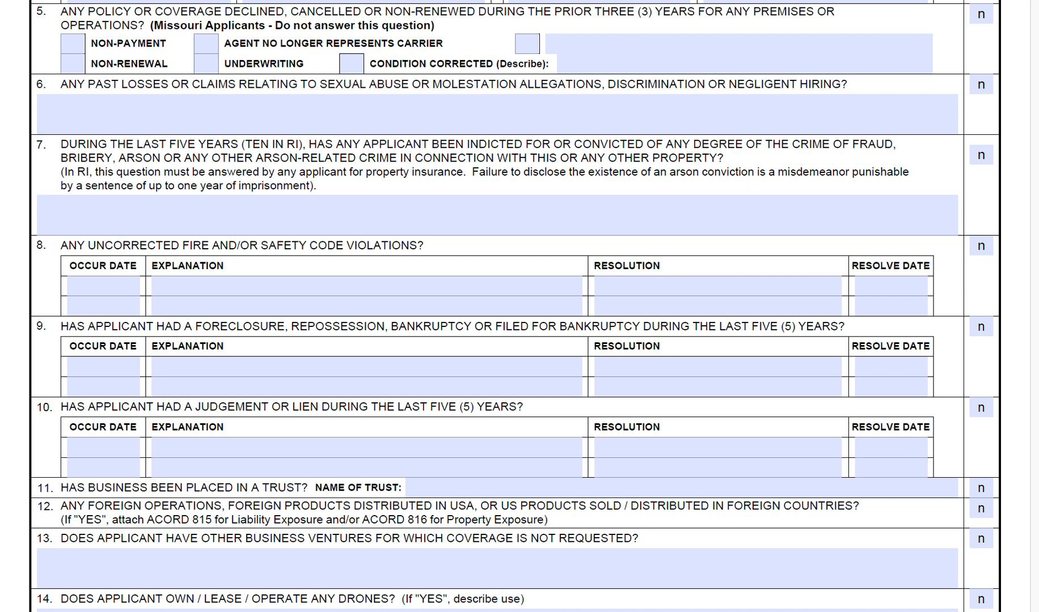
Step: Review the remaining general information questions, the prior carrier information, and the loss history and signature sections
scroll(515, 306, down, 5)
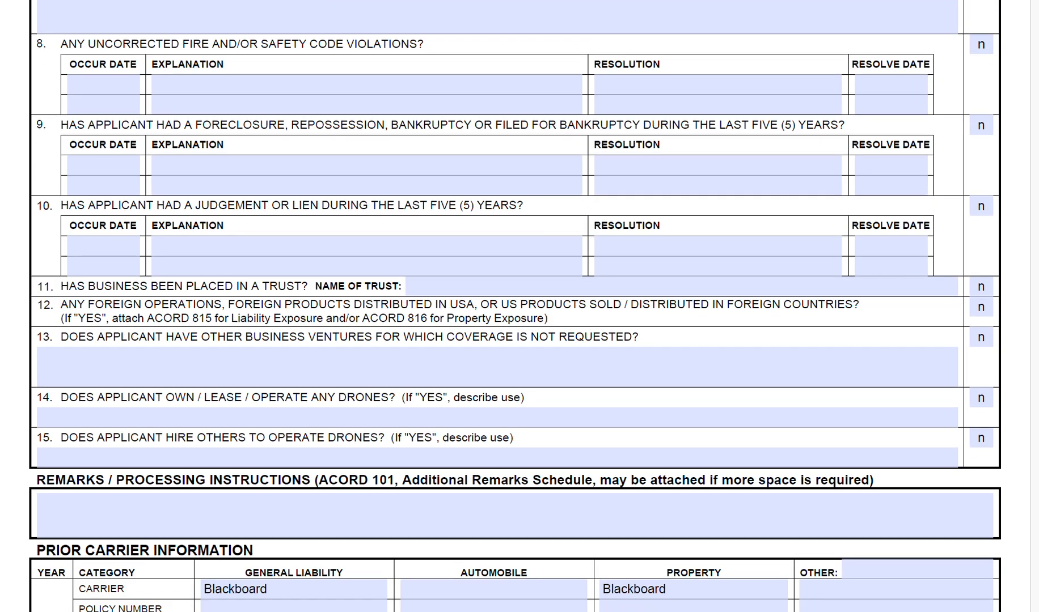
scroll(514, 306, down, 5)
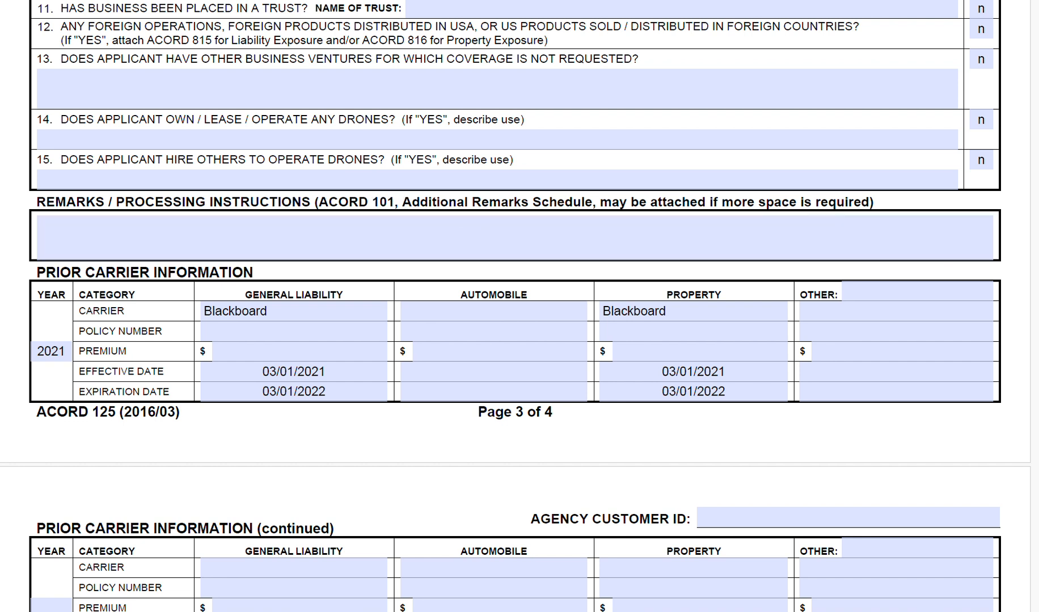
scroll(515, 306, down, 4)
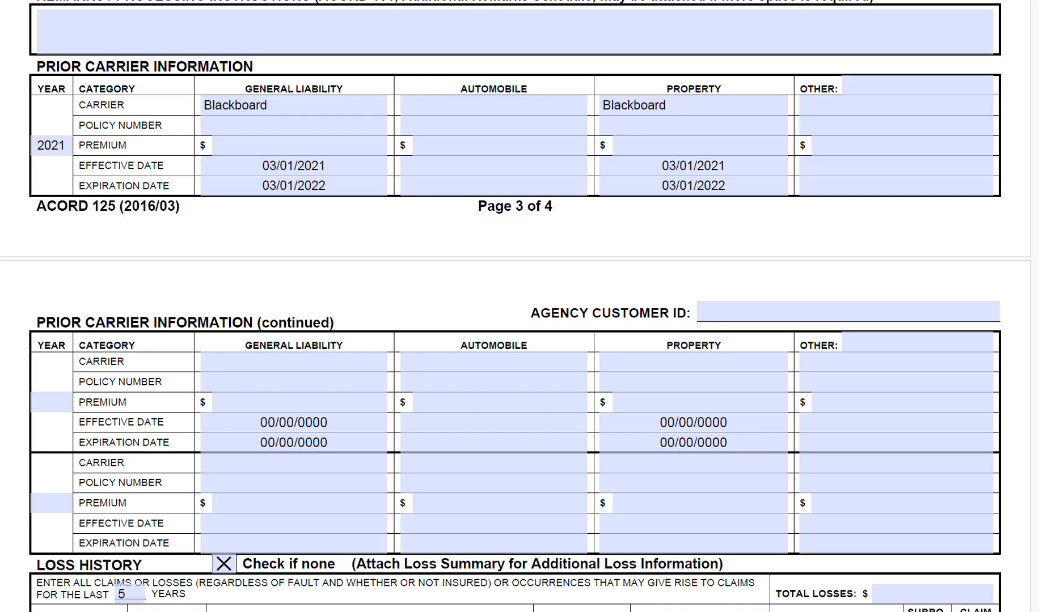
scroll(1032, 407, down, 2)
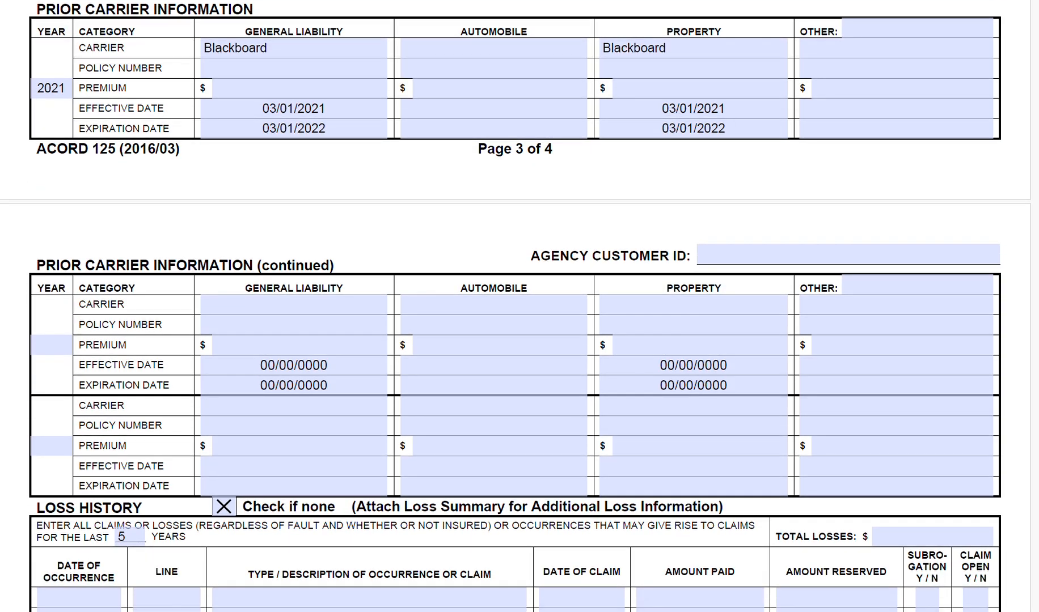
scroll(514, 306, down, 10)
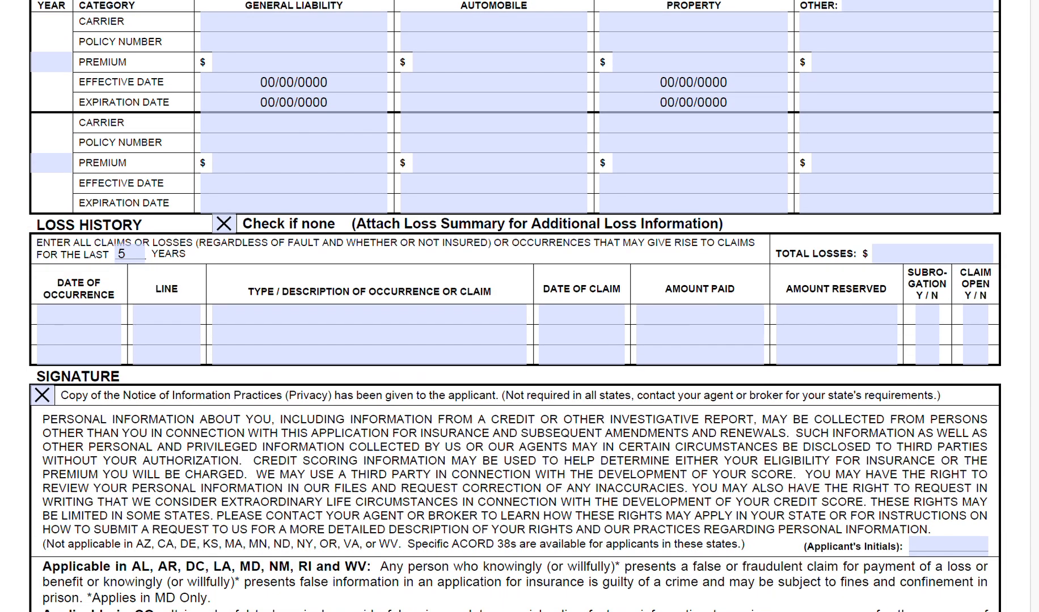
Step: Examine the loss history section, including the none checkbox, the years covered, and the claim columns from date of occurrence to amount reserved
scroll(514, 306, down, 2)
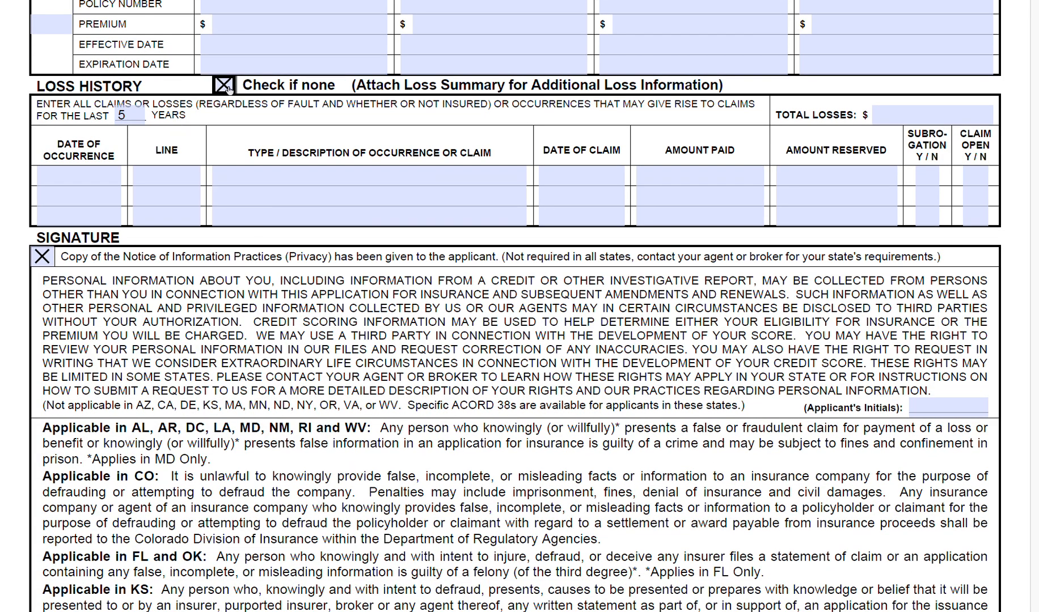
click(124, 116)
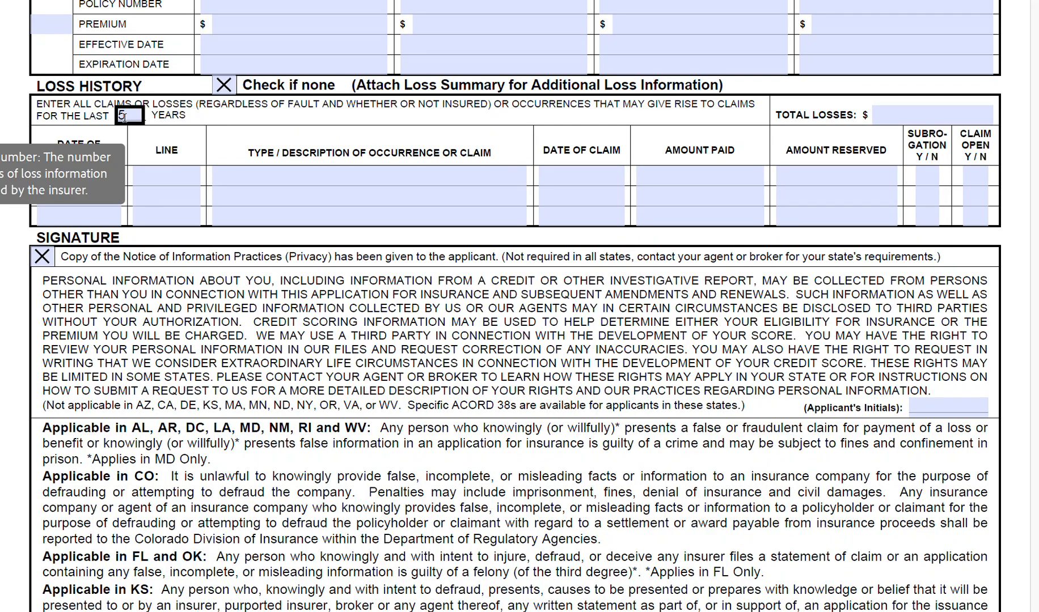
click(72, 180)
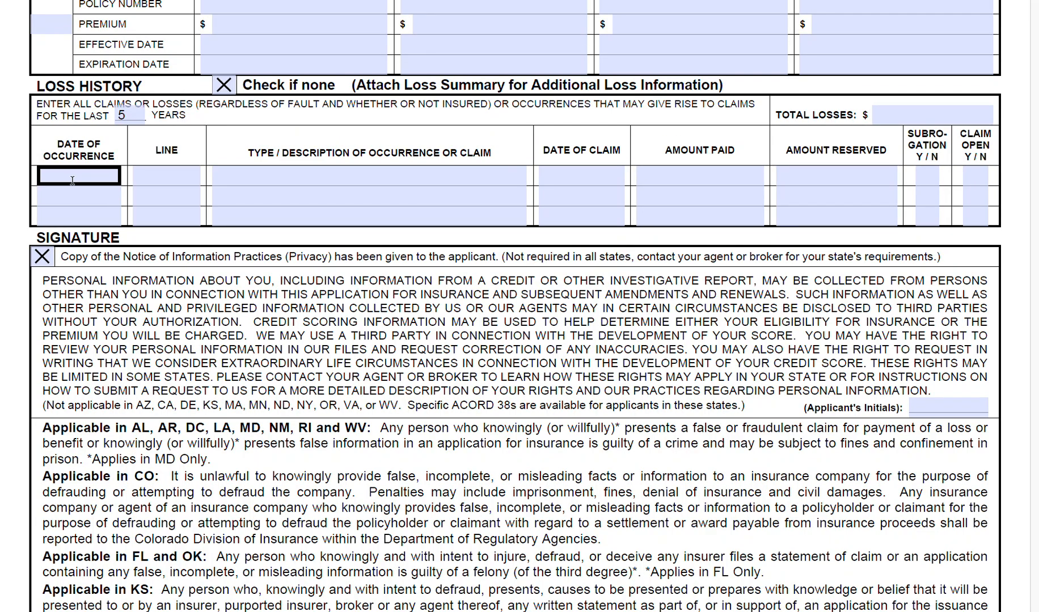
click(223, 370)
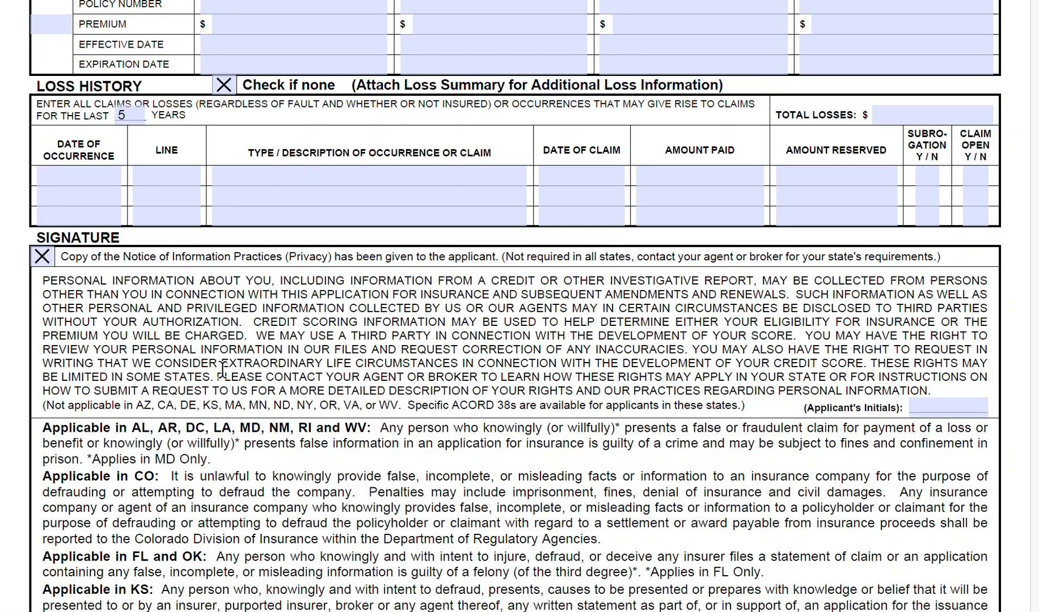
click(83, 173)
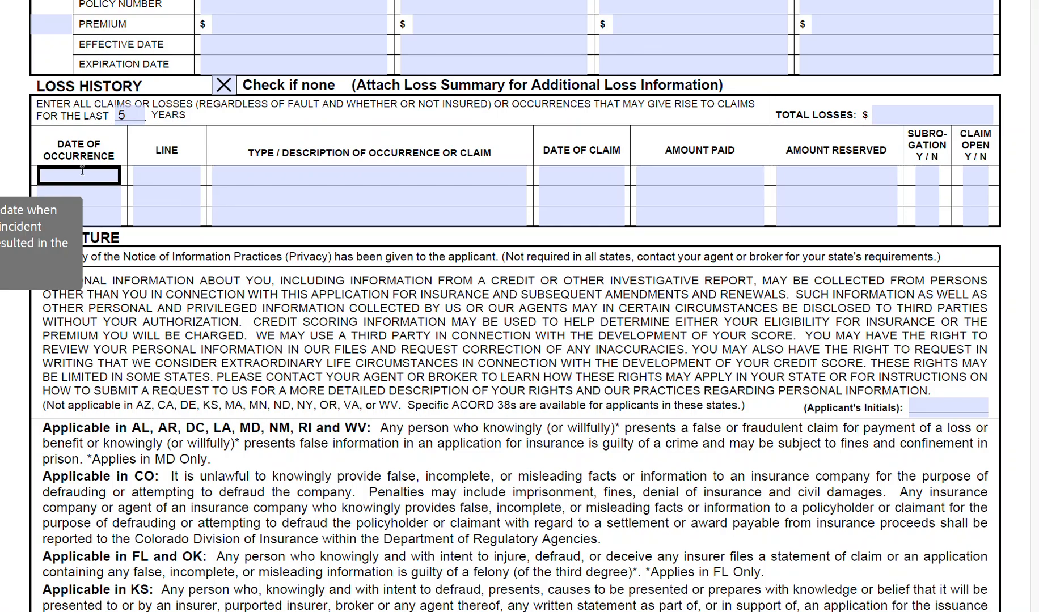
click(165, 173)
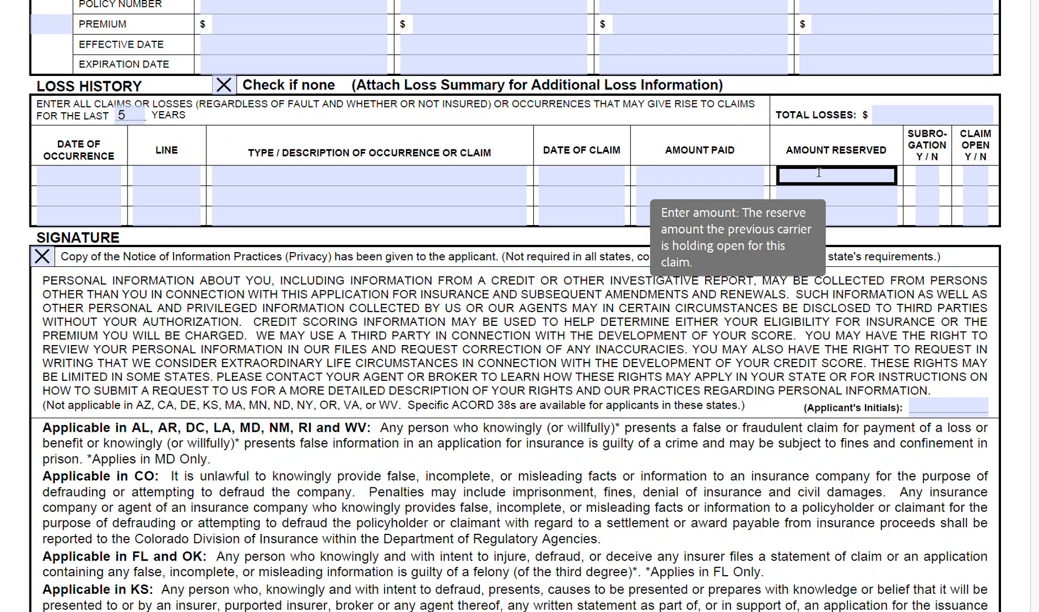
click(876, 174)
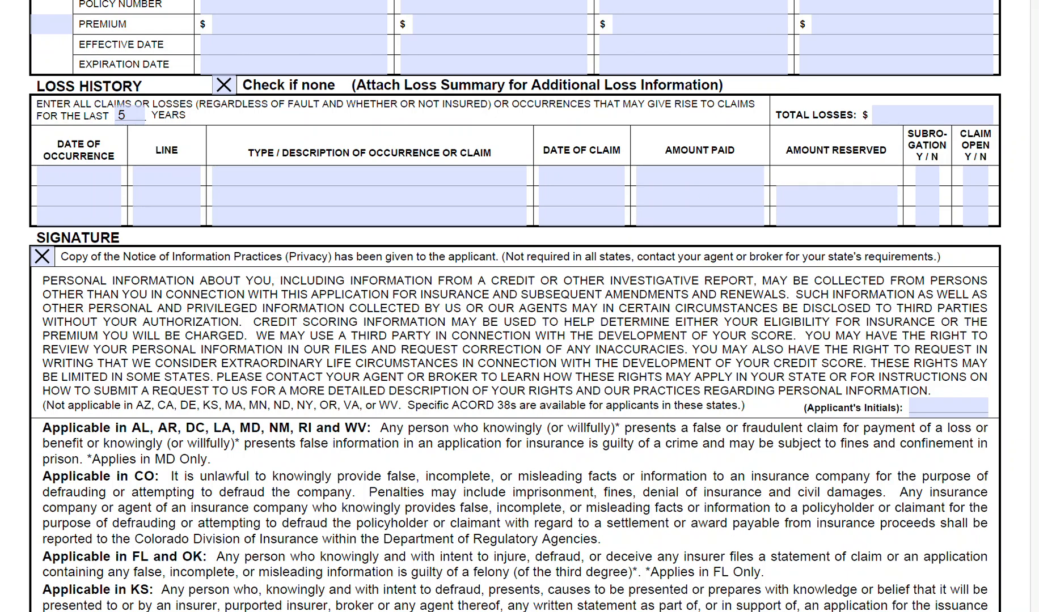
Step: Review the signature section, from the privacy notice and applicant's initials through the state fraud statements to the producer and applicant signature fields
scroll(839, 482, down, 3)
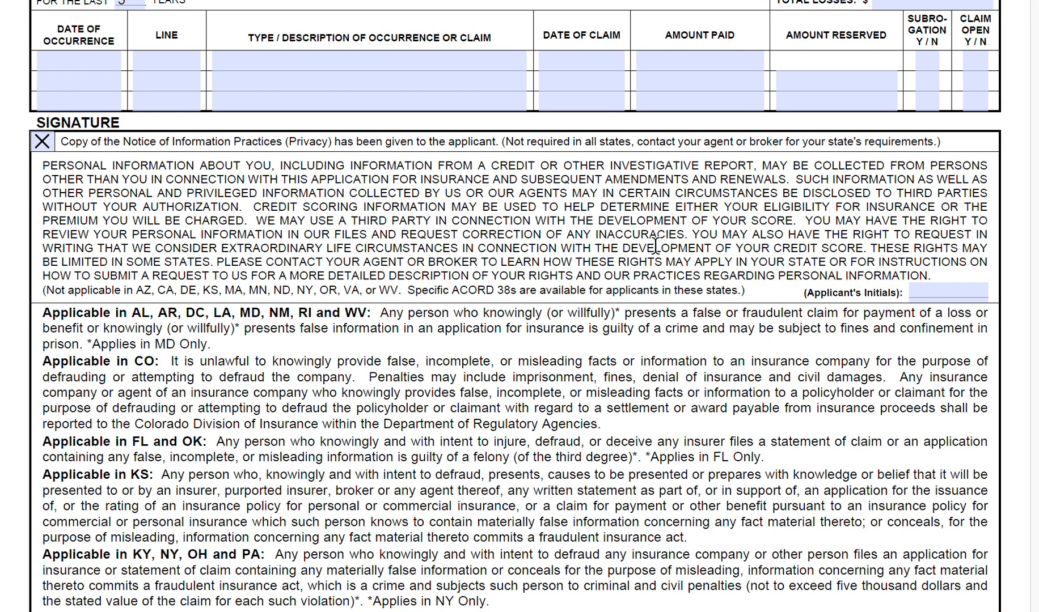
click(934, 291)
scroll(515, 307, down, 2)
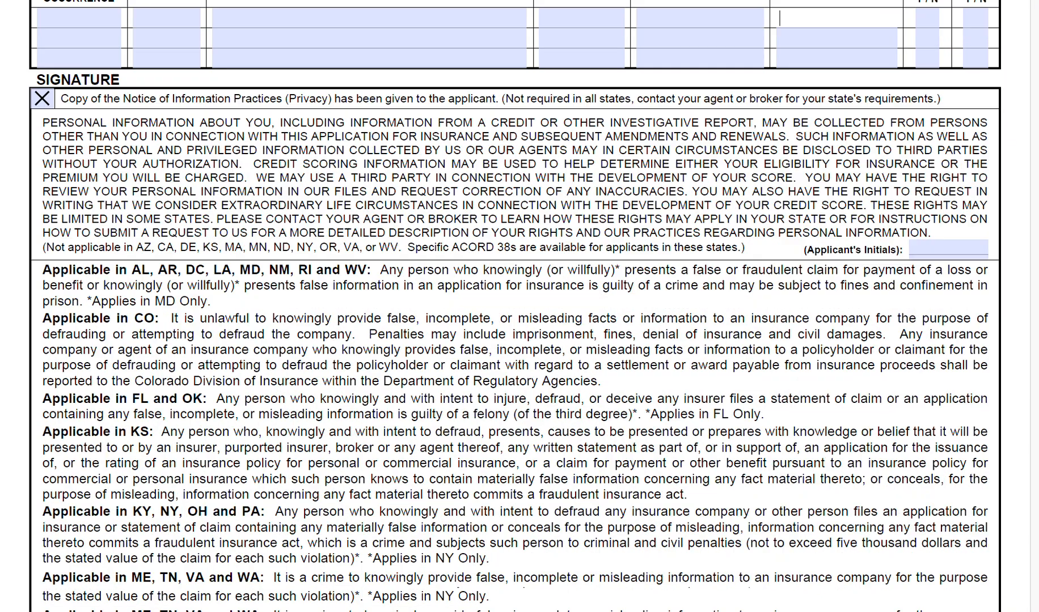
scroll(515, 306, down, 10)
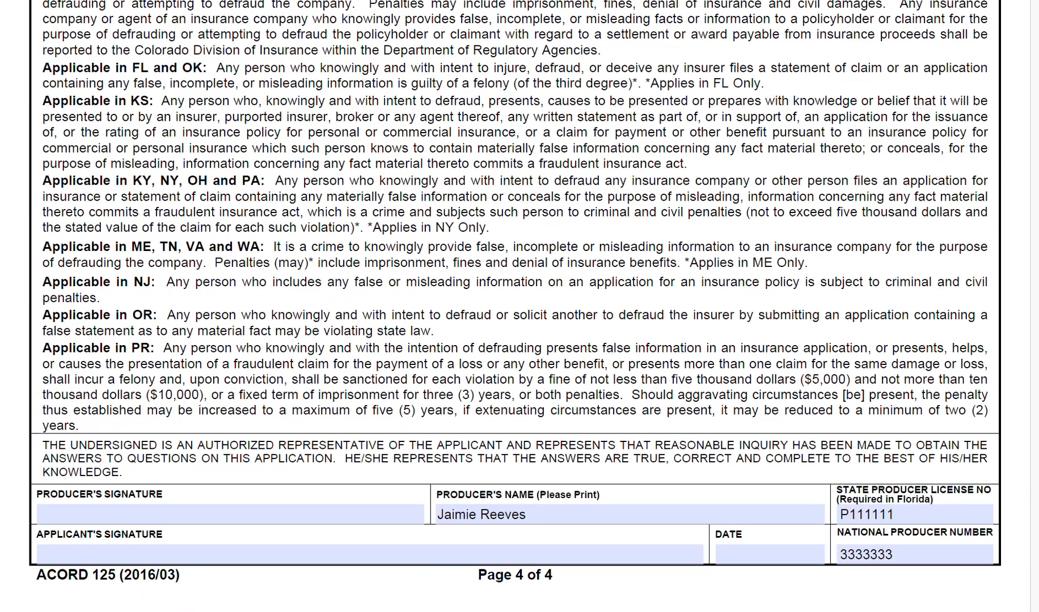